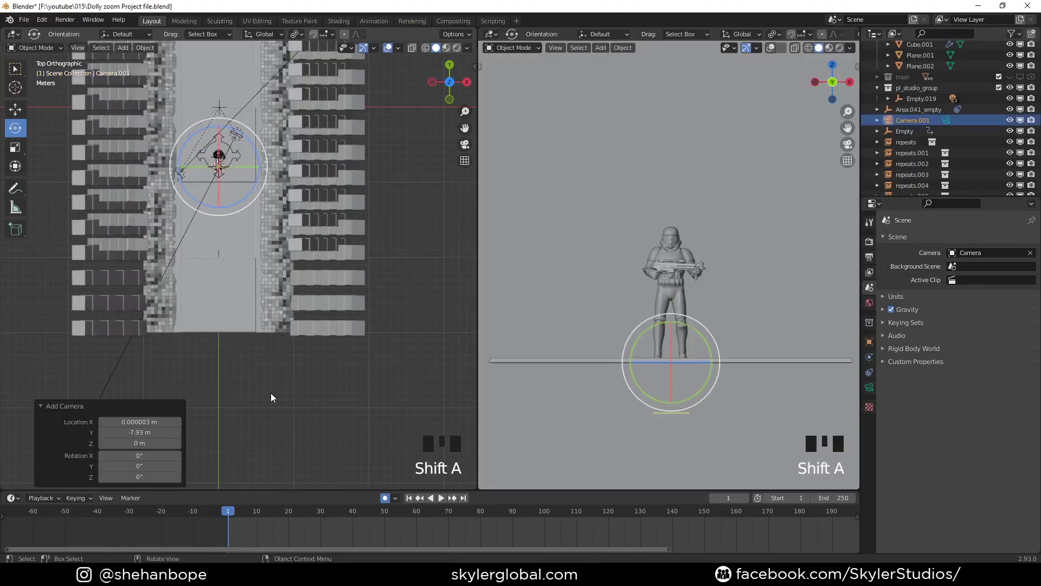
# Move Camera.001 back down the corridor to about Y −33 m.
pyautogui.press('g')
pyautogui.rightClick(263, 237)
pyautogui.press('g')
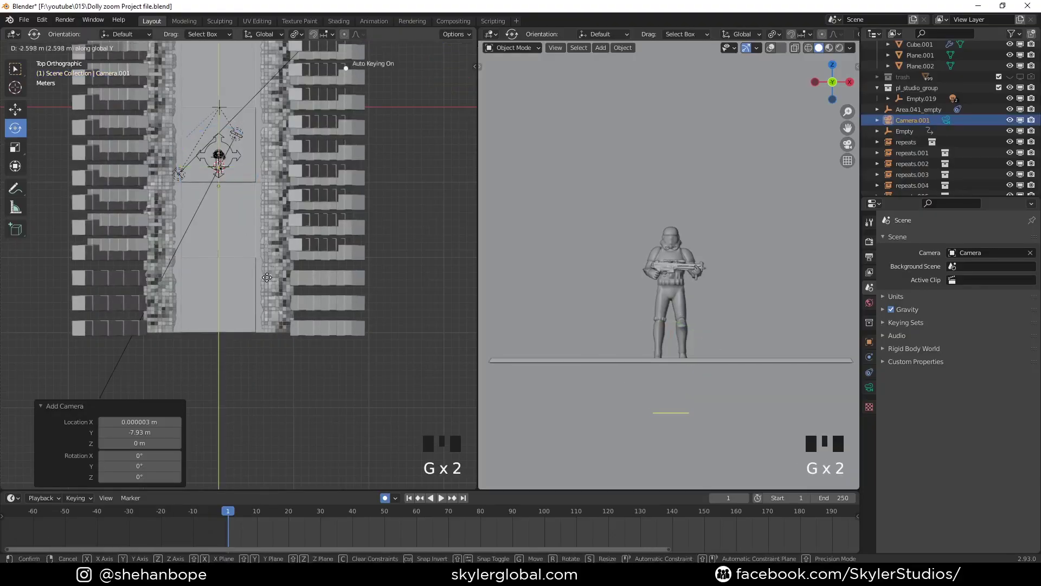
pyautogui.click(278, 437)
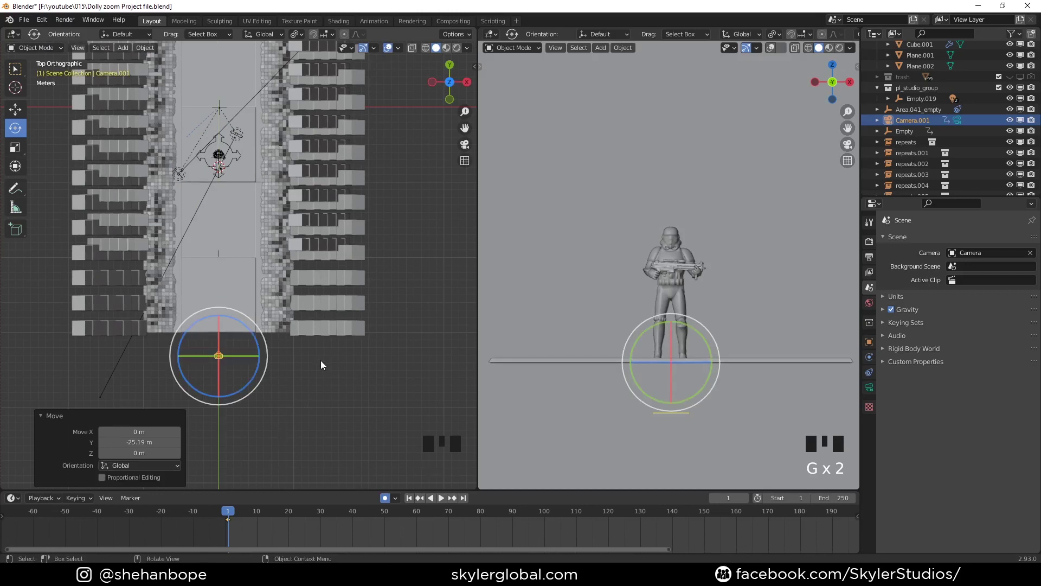
# Scale the camera up by 10 and make Camera.001 the scene camera.
pyautogui.write('nss10')
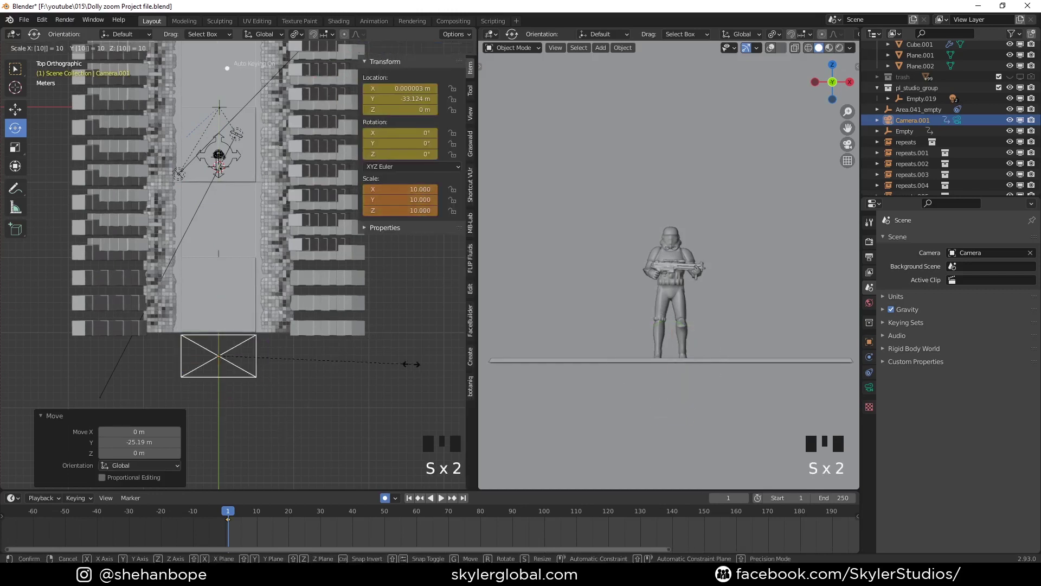
pyautogui.press('Return')
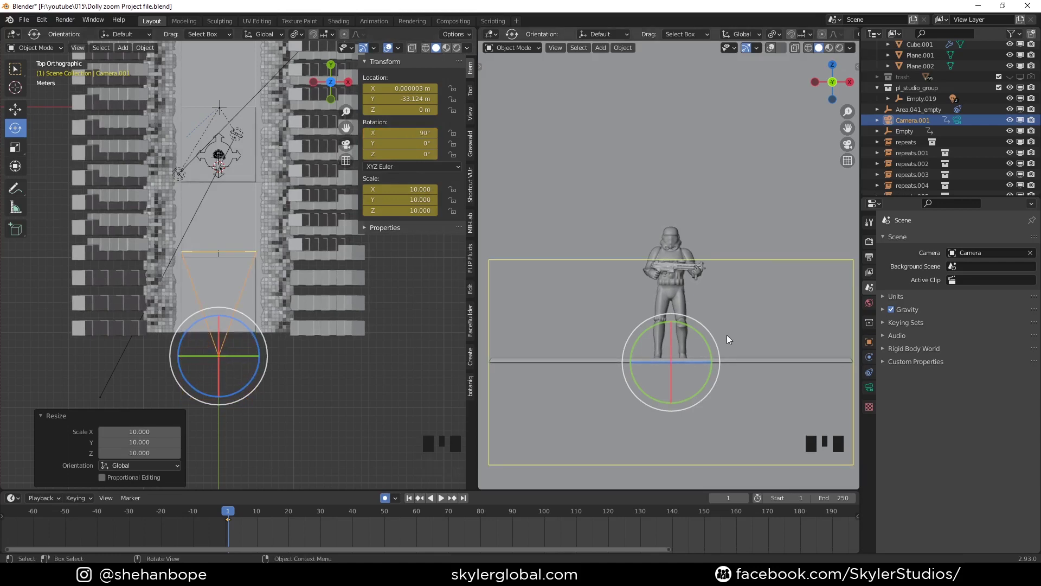
pyautogui.click(987, 252)
pyautogui.click(972, 285)
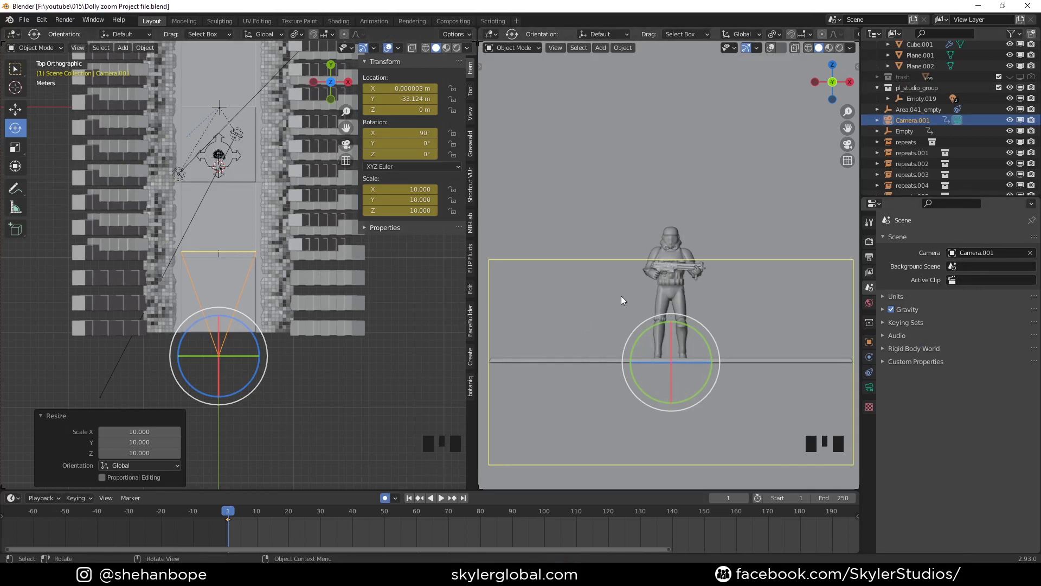
# Look through Camera.001 and set the animation end frame to 90.
pyautogui.press('KP_0')
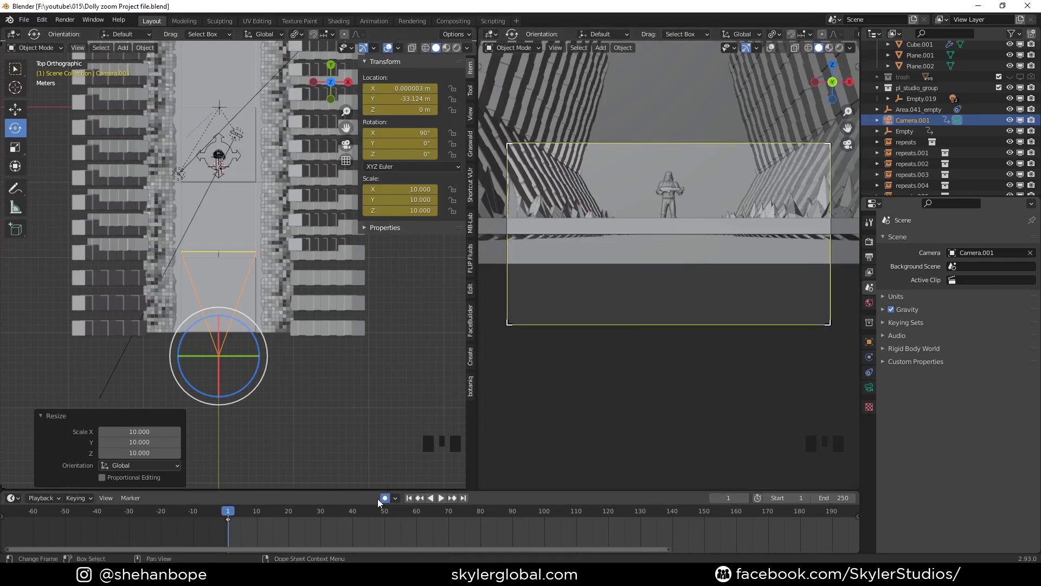
pyautogui.click(830, 497)
pyautogui.write('100')
pyautogui.press('Return')
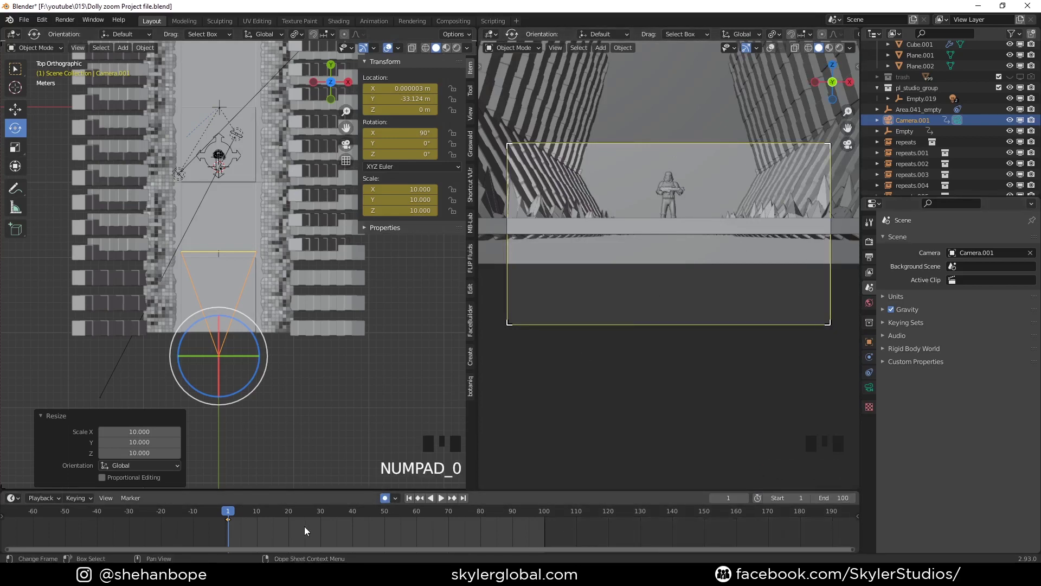
pyautogui.moveTo(840, 497); pyautogui.dragTo(823, 497)
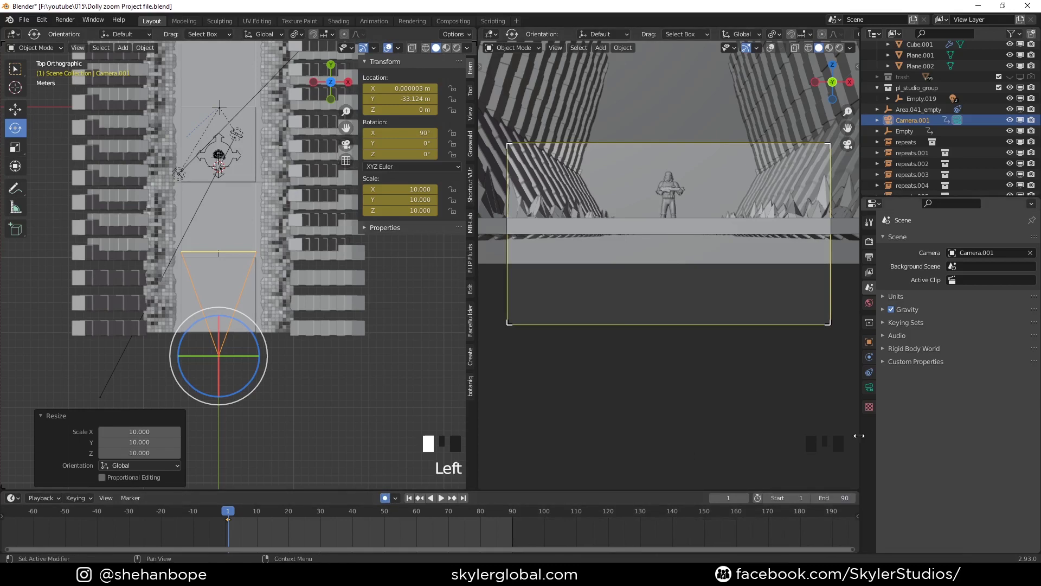
# Raise the camera vertically to about Z 1.99 m, then deselect it.
pyautogui.press('g')
pyautogui.press('z')
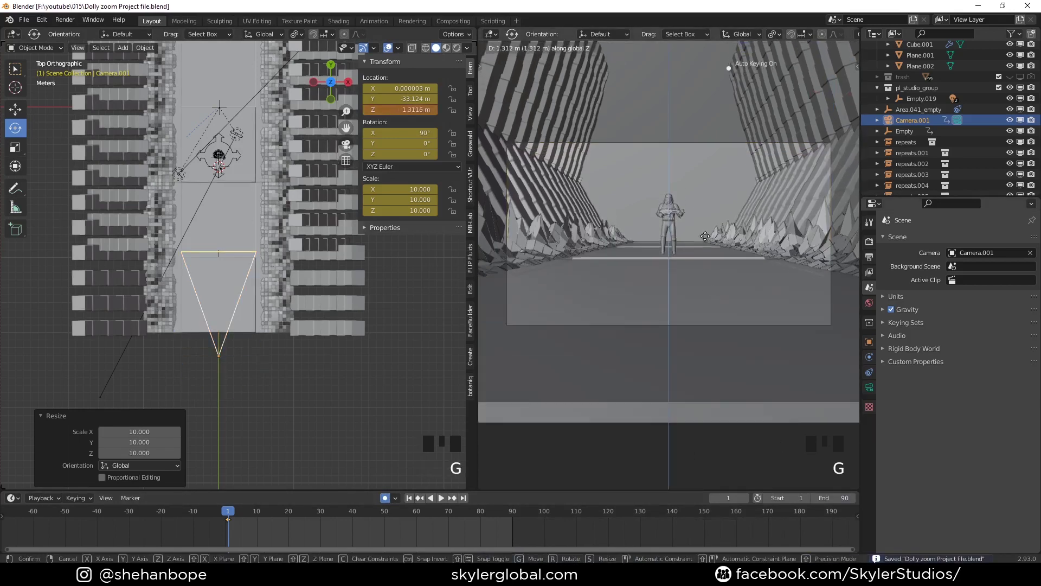
pyautogui.click(709, 196)
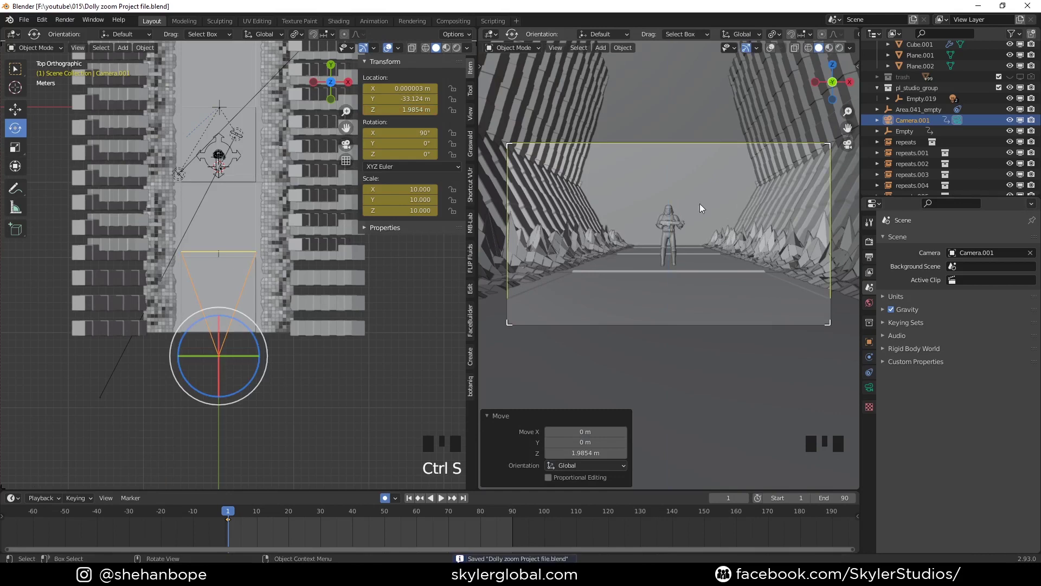
pyautogui.scroll(3, 318, 418)
pyautogui.click(306, 402)
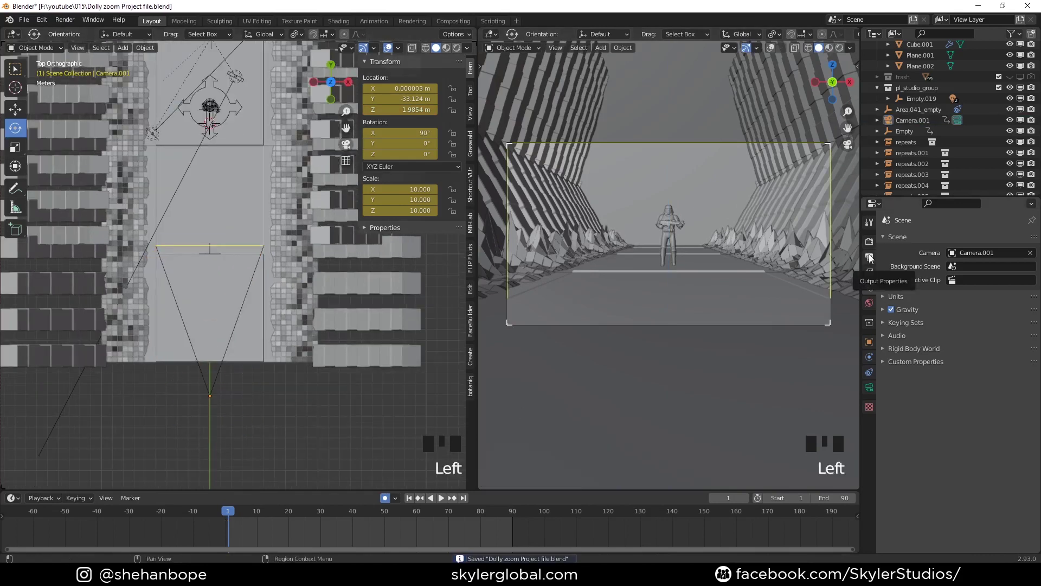
# Set the camera focal length to 10 mm and insert a keyframe on it.
pyautogui.click(869, 387)
pyautogui.click(994, 289)
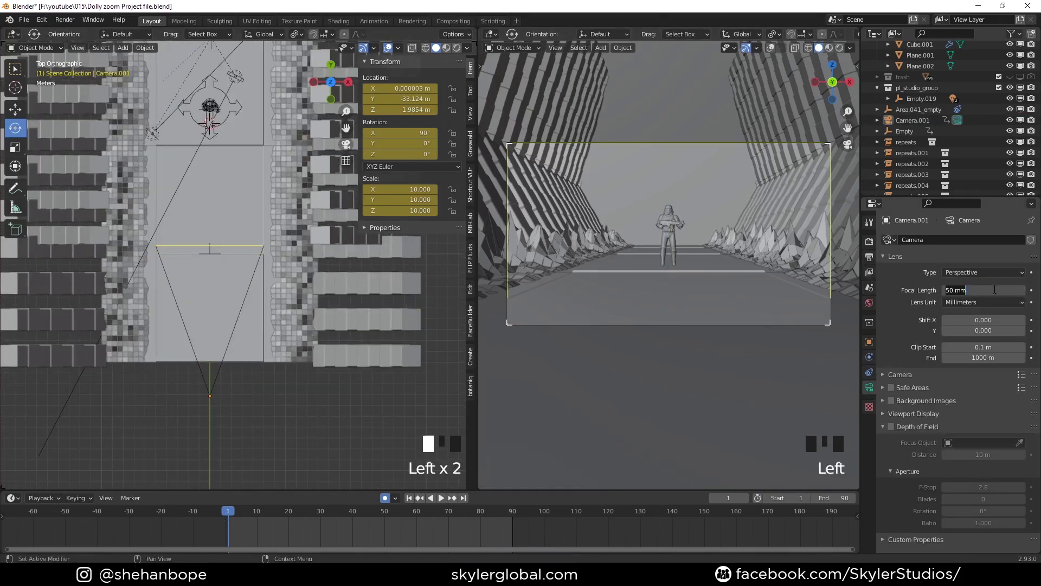
pyautogui.write('10')
pyautogui.press('Return')
pyautogui.rightClick(994, 289)
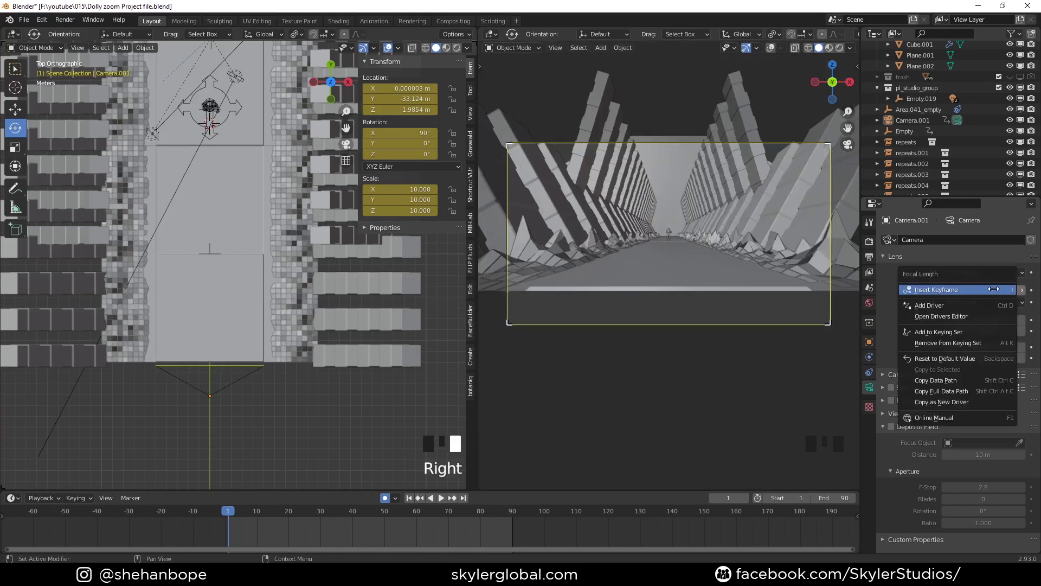
pyautogui.click(995, 286)
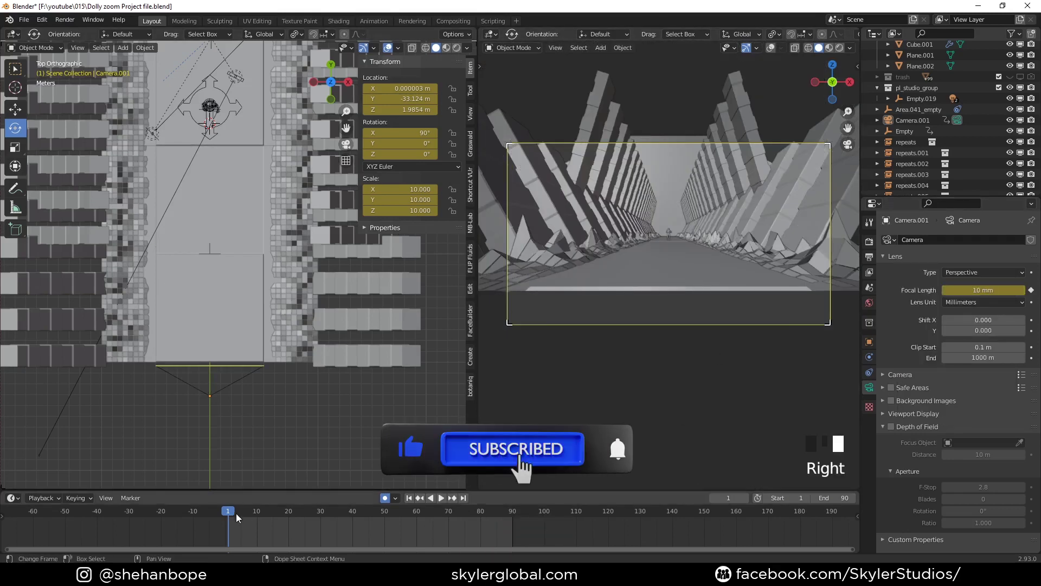
# Bring the camera close to the stormtrooper at 2.75 m height with 8 mm focal length, then preview playback.
pyautogui.click(222, 389)
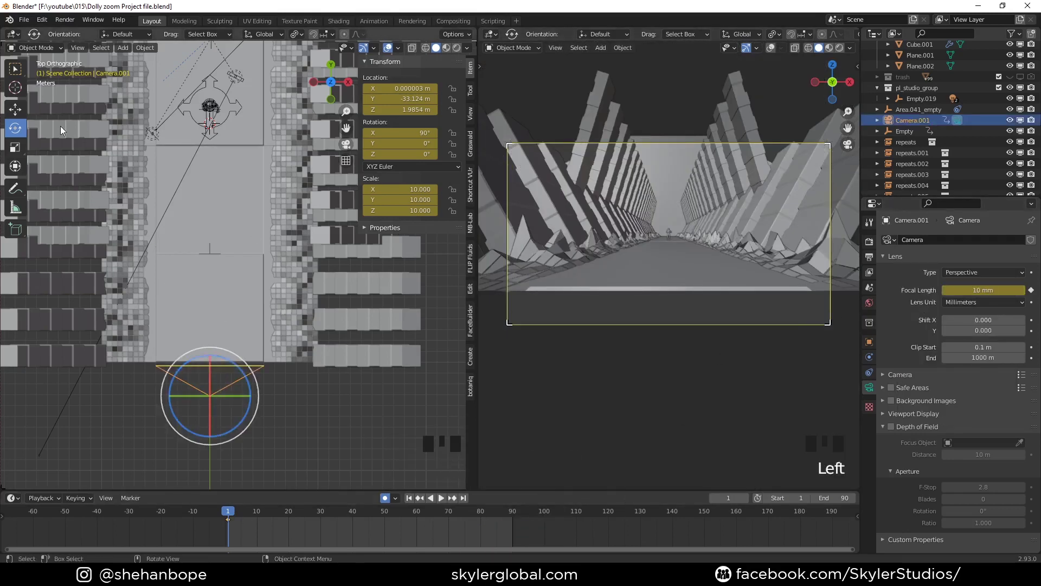
pyautogui.moveTo(218, 351); pyautogui.dragTo(243, 85)
pyautogui.press('g')
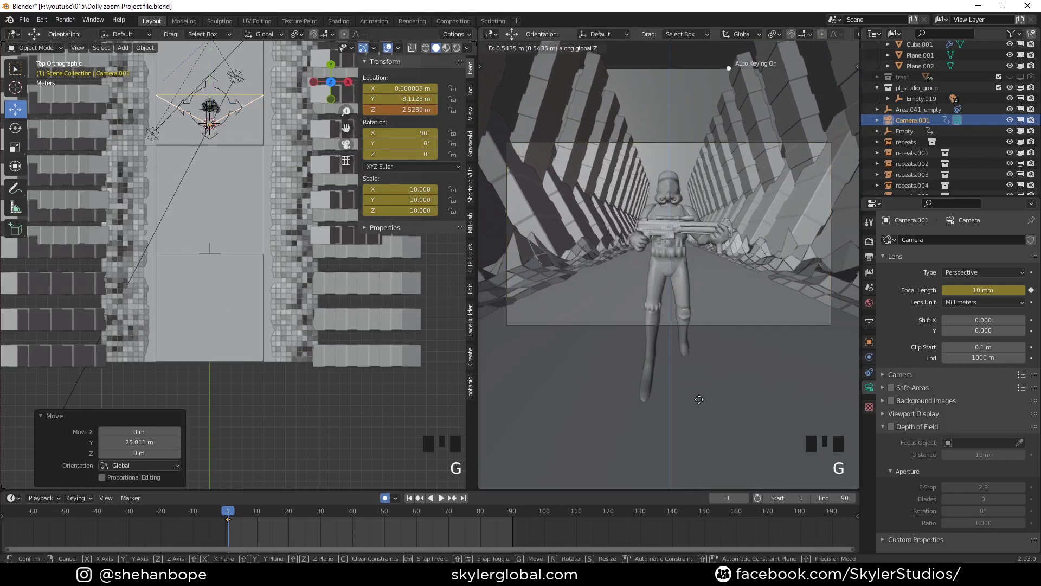
pyautogui.click(739, 65)
pyautogui.moveTo(981, 291); pyautogui.dragTo(981, 291)
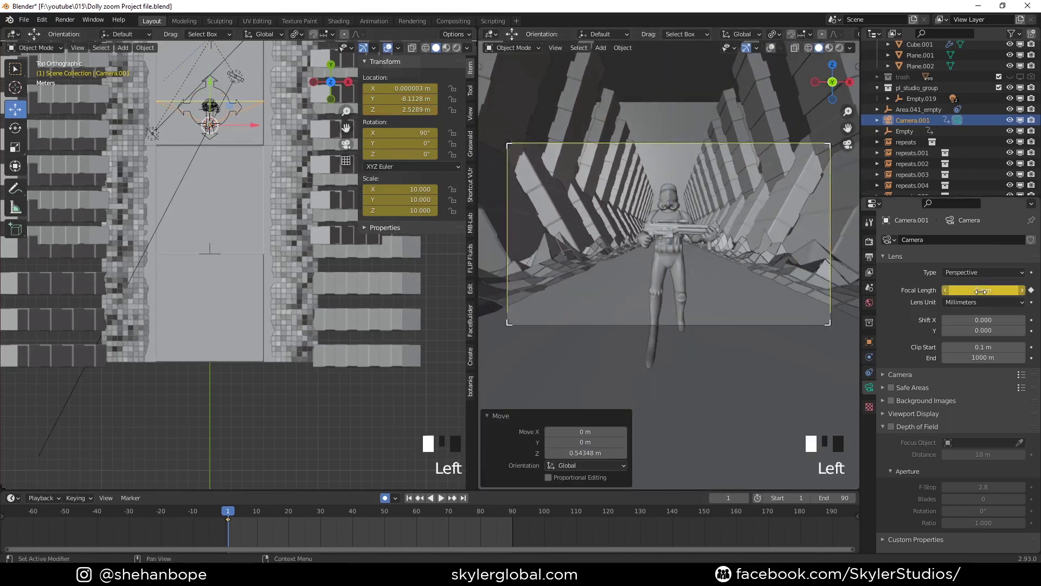
pyautogui.moveTo(216, 94); pyautogui.dragTo(215, 87)
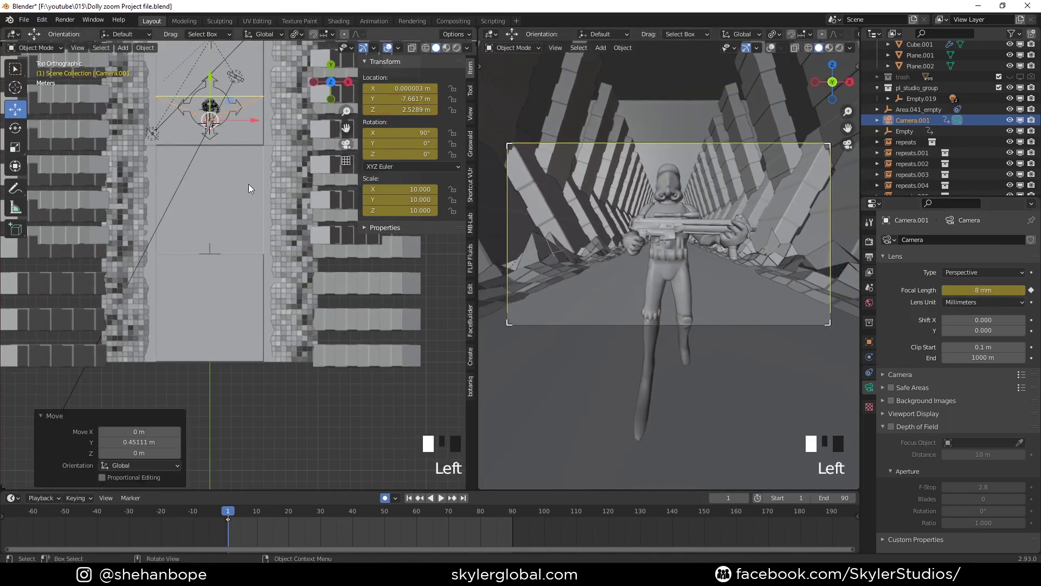
pyautogui.press('g')
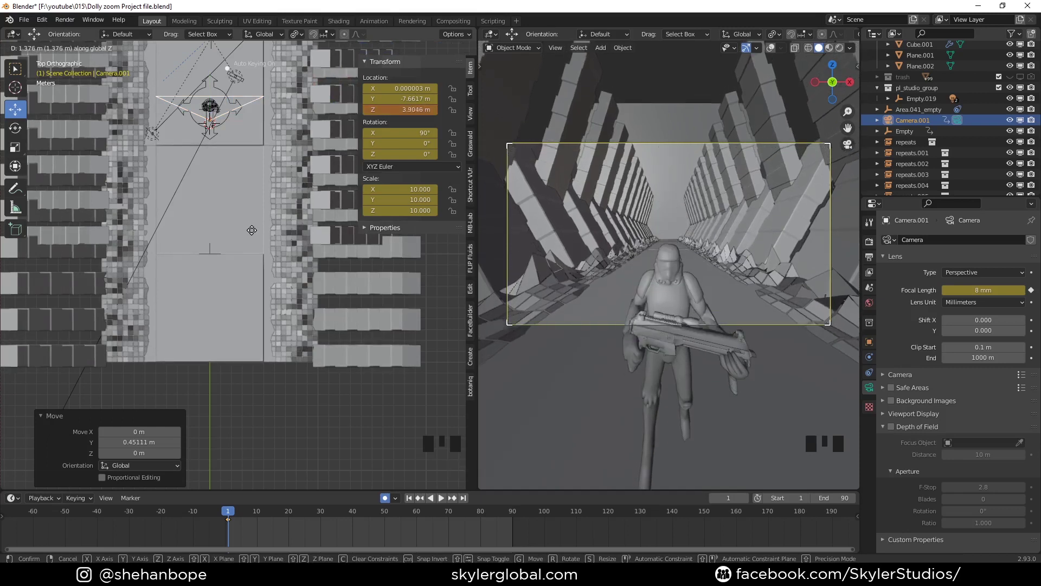
pyautogui.click(267, 205)
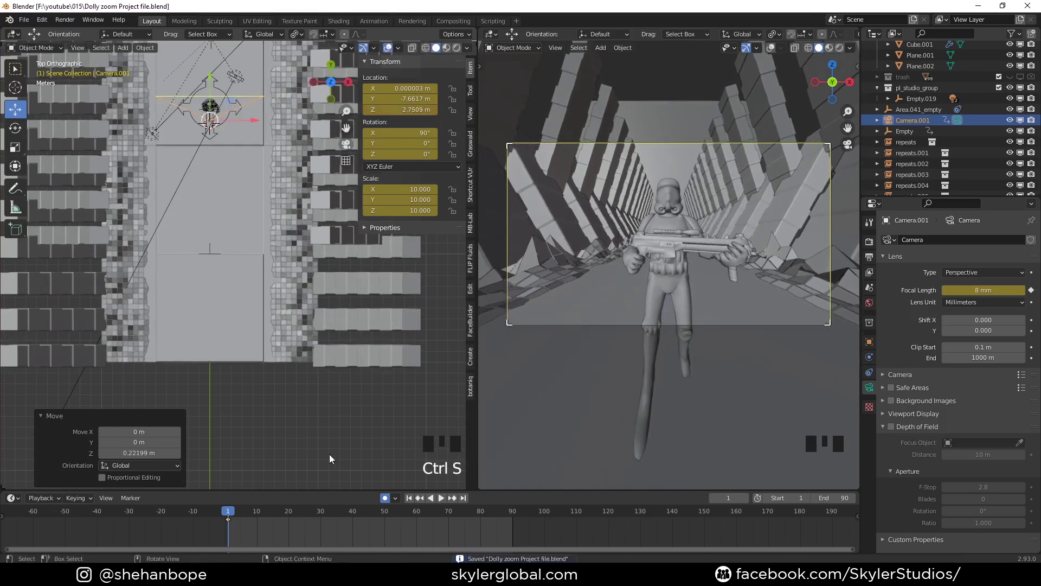
pyautogui.click(257, 512)
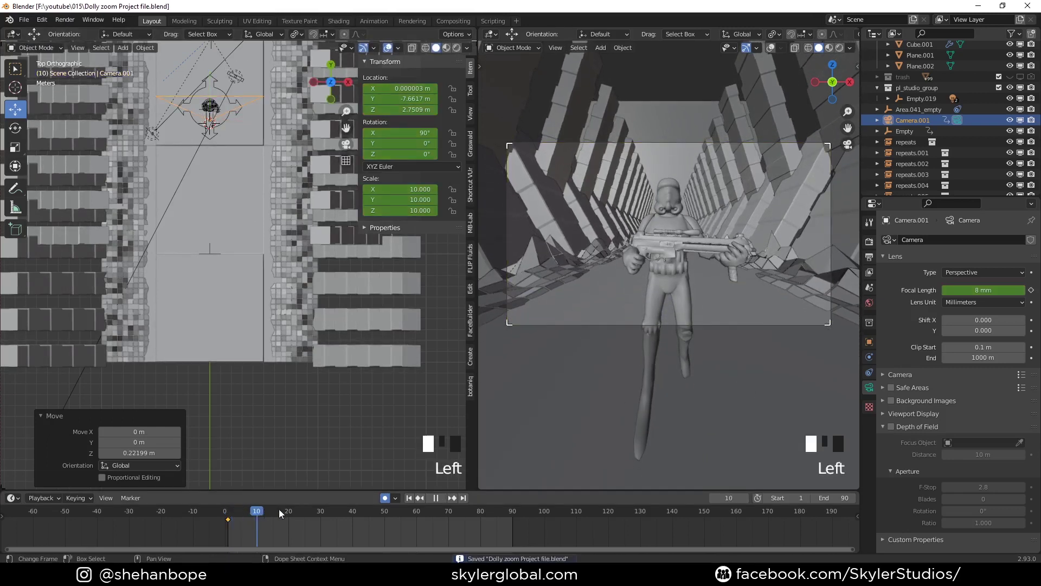
# At frame 90, pull the camera back to Y −17.386 m, Z 1.98 m with a 50 mm focal length.
pyautogui.click(513, 502)
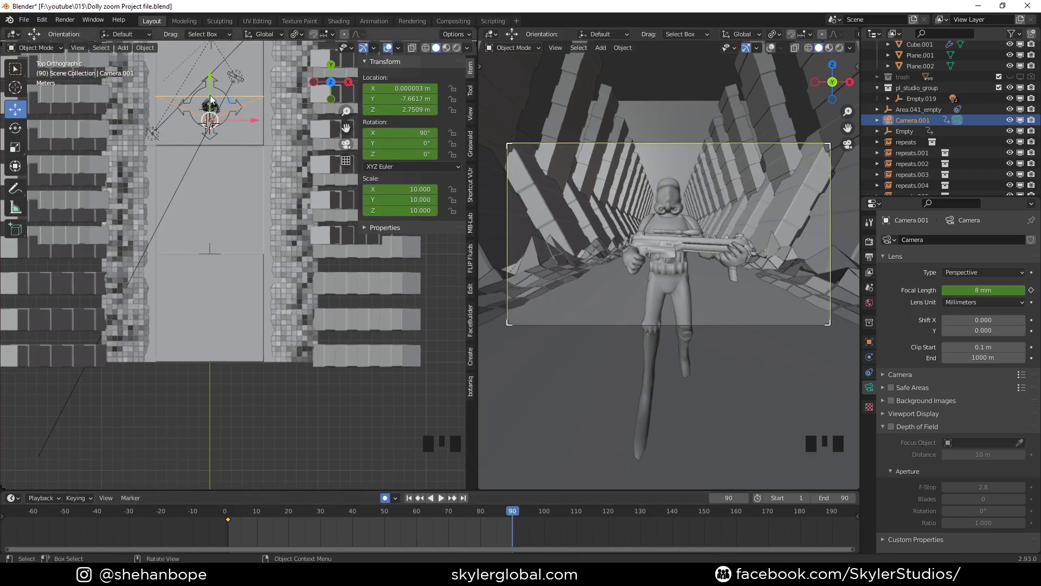
pyautogui.moveTo(210, 79); pyautogui.dragTo(210, 102)
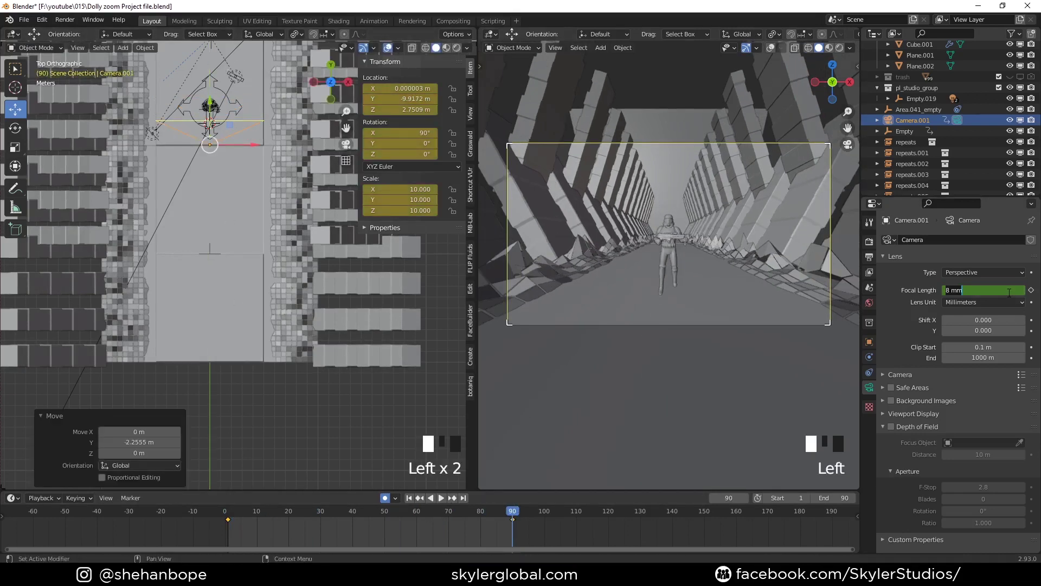
pyautogui.write('50')
pyautogui.press('Return')
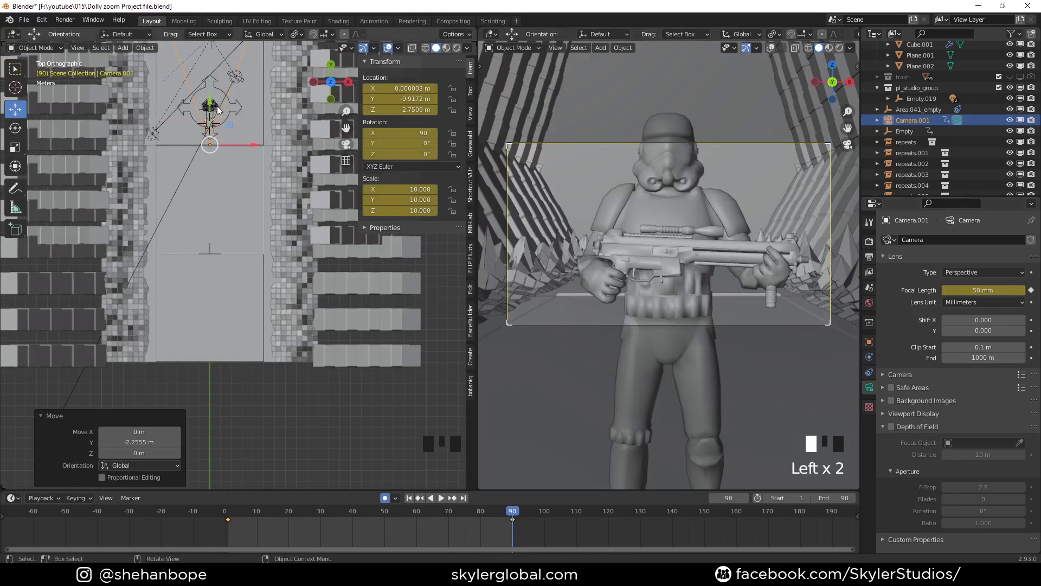
pyautogui.moveTo(217, 110); pyautogui.dragTo(228, 209)
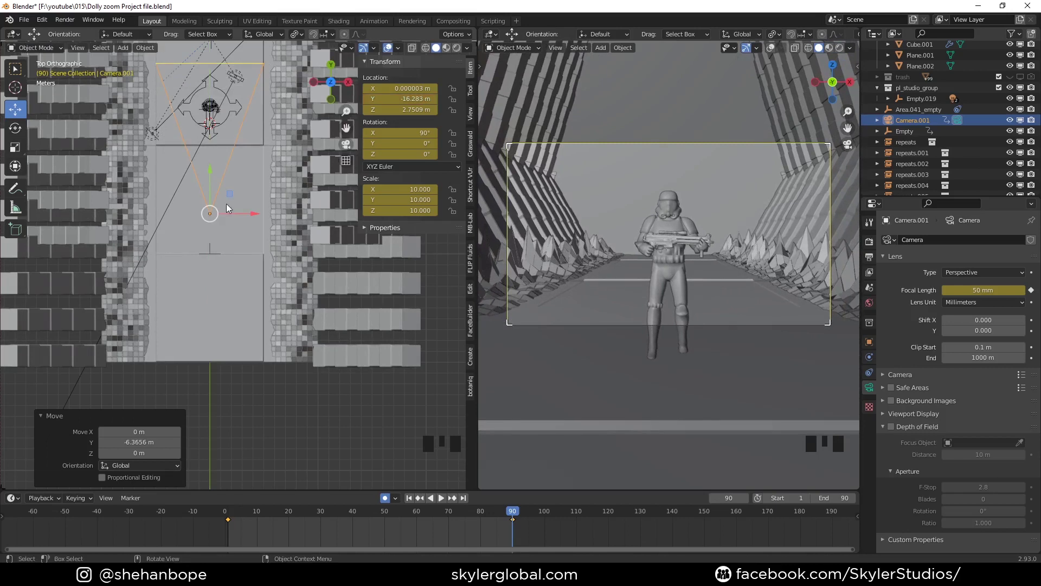
pyautogui.press('g')
pyautogui.click(718, 318)
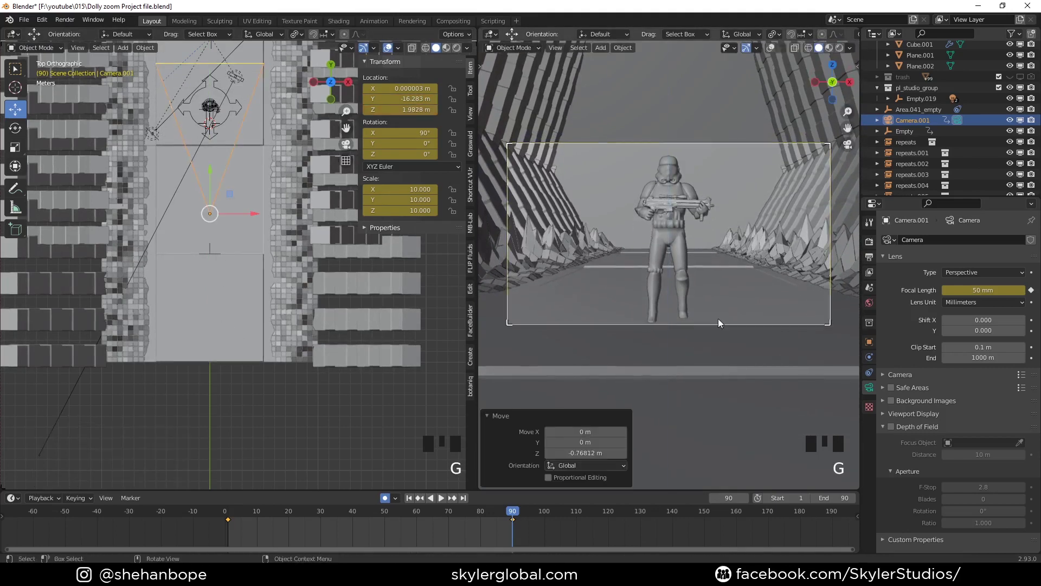
pyautogui.moveTo(211, 171); pyautogui.dragTo(211, 182)
# Save the file and scrub and play the animation to check the dolly zoom.
pyautogui.hotkey('ctrl', 's')
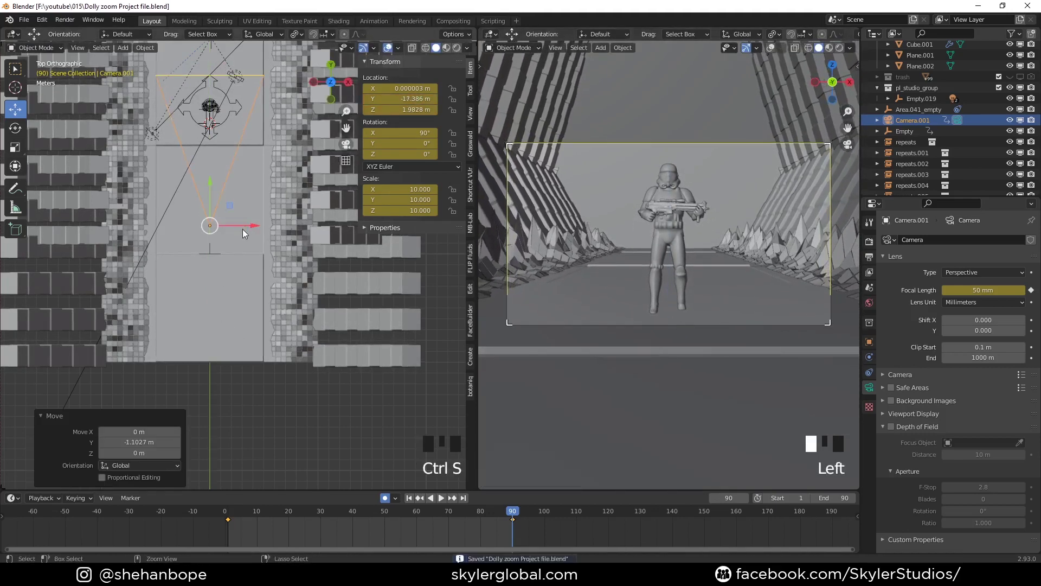
pyautogui.moveTo(515, 518); pyautogui.dragTo(235, 516)
pyautogui.press('space')
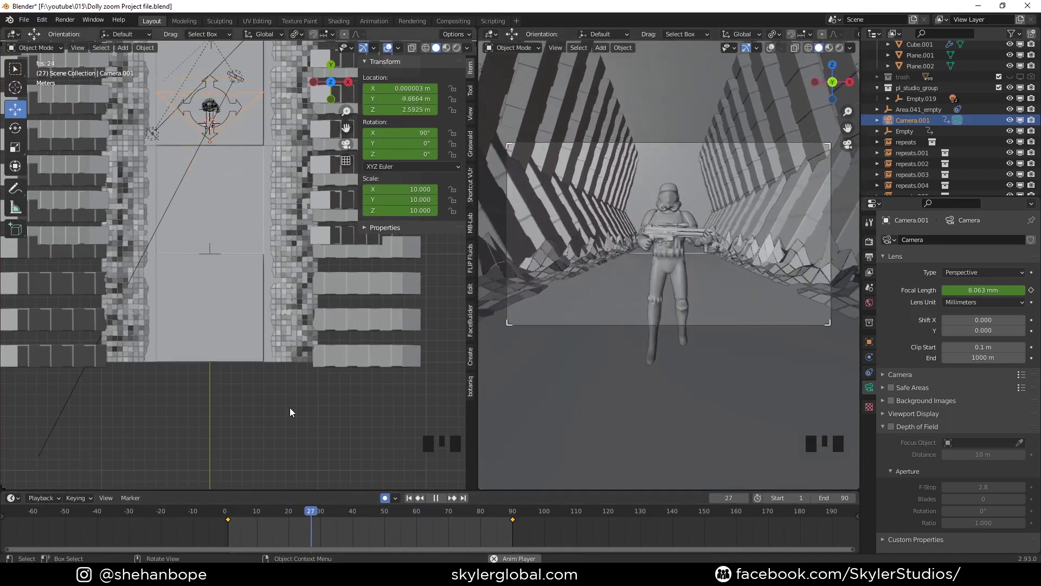
pyautogui.press('space')
pyautogui.moveTo(255, 404); pyautogui.dragTo(272, 411, button='middle')
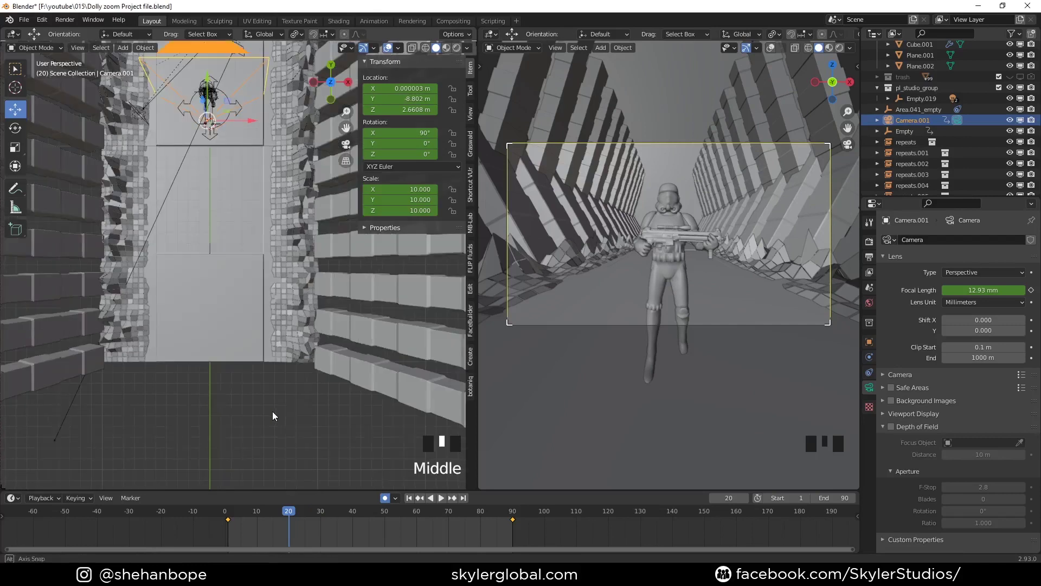
# Add a Plain Axes empty and place it at the stormtrooper's head.
pyautogui.scroll(-2, 264, 379)
pyautogui.press('KP_7')
pyautogui.hotkey('shift', 'a')
pyautogui.moveTo(245, 325)
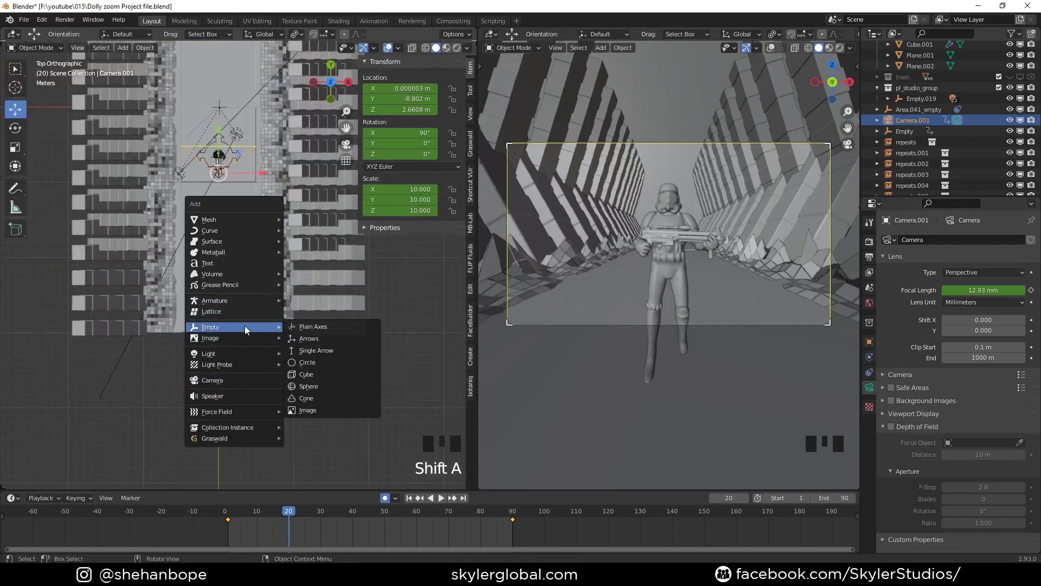
pyautogui.click(304, 325)
pyautogui.scroll(2, 234, 258)
pyautogui.moveTo(235, 262); pyautogui.dragTo(265, 421, button='middle')
pyautogui.moveTo(264, 421); pyautogui.dragTo(264, 249)
pyautogui.moveTo(228, 302); pyautogui.dragTo(150, 291)
pyautogui.keyDown('shift'); pyautogui.moveTo(151, 291); pyautogui.dragTo(227, 271, button='middle'); pyautogui.keyUp('shift')
pyautogui.scroll(-2, 250, 250)
# Enable depth of field on Camera.001 with Empty.001 as the focus object.
pyautogui.click(912, 120)
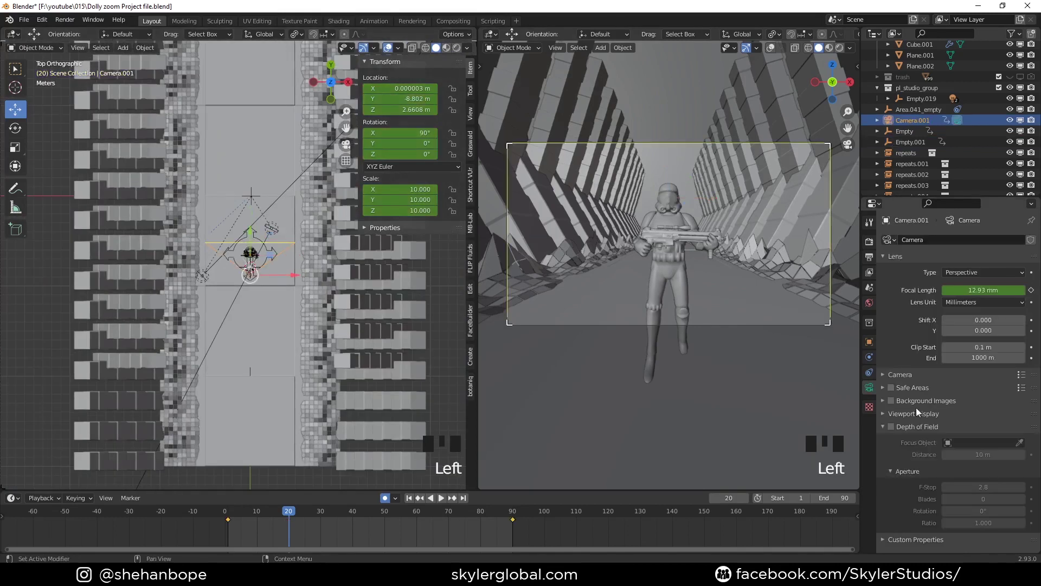
pyautogui.click(892, 427)
pyautogui.click(871, 243)
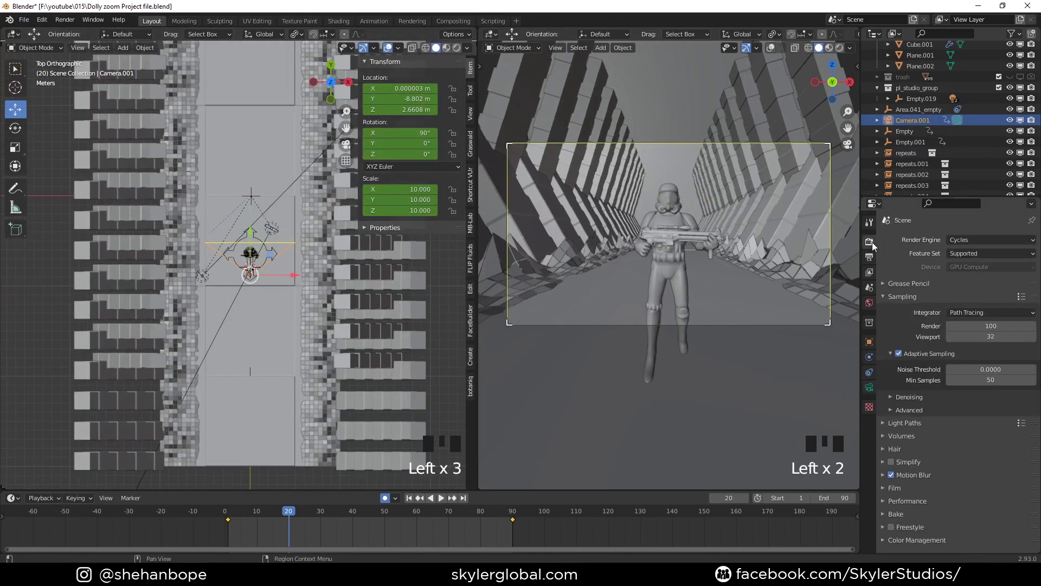
pyautogui.click(870, 387)
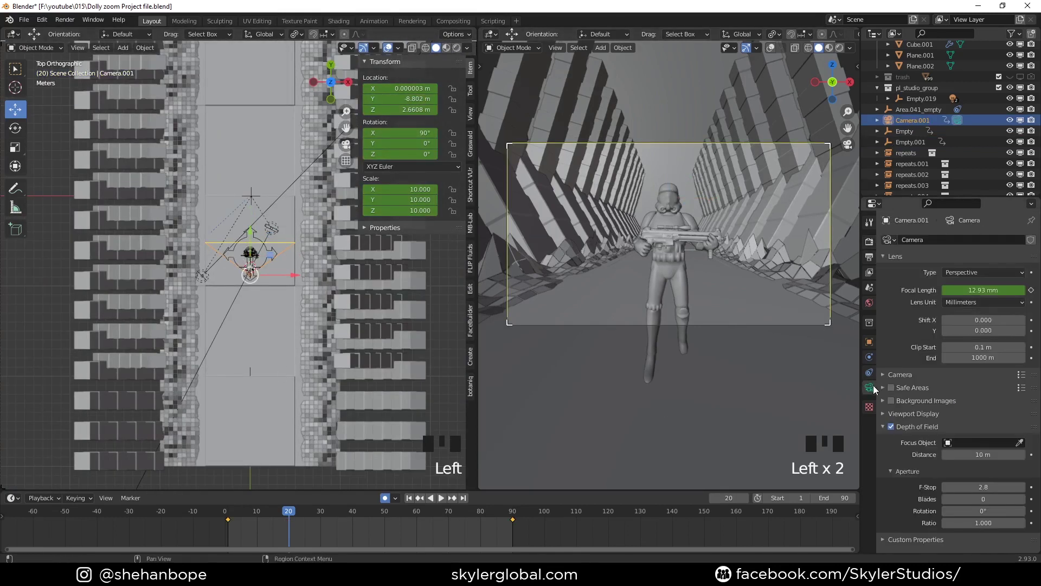
pyautogui.click(1003, 444)
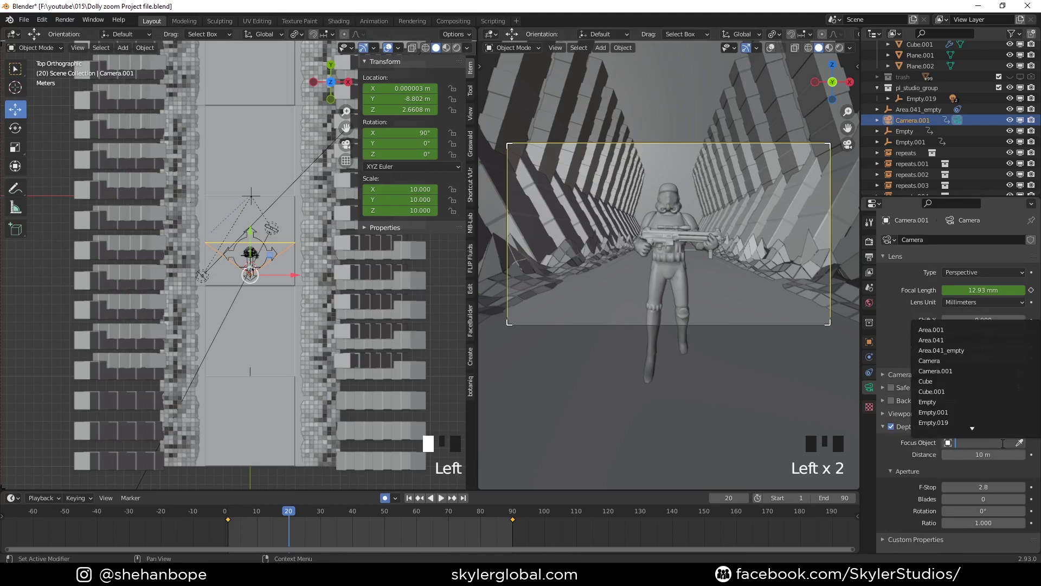
pyautogui.click(949, 339)
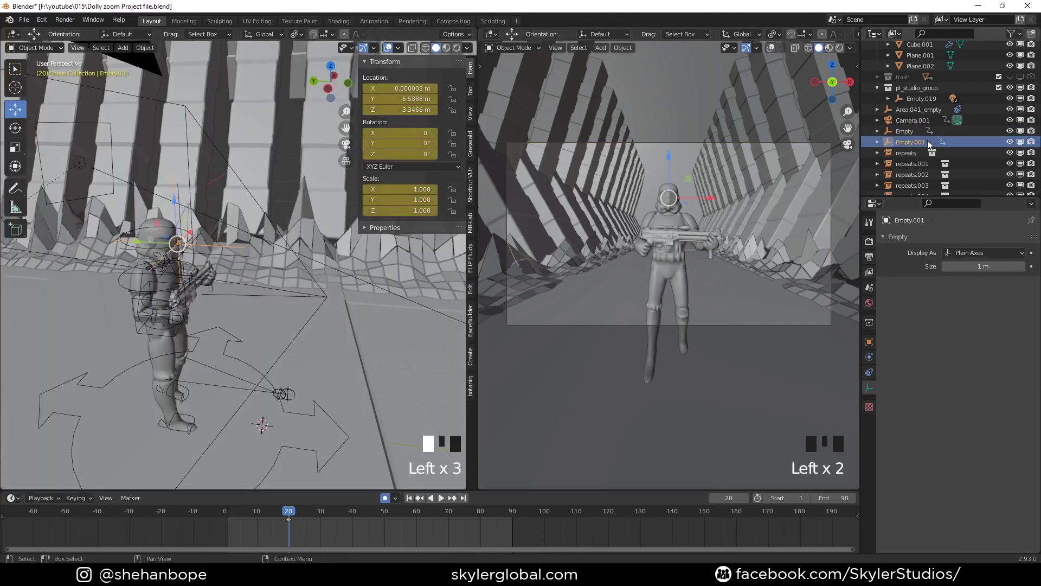
# Rename the focus empty to 'focus point' and reselect the camera.
pyautogui.doubleClick(928, 141)
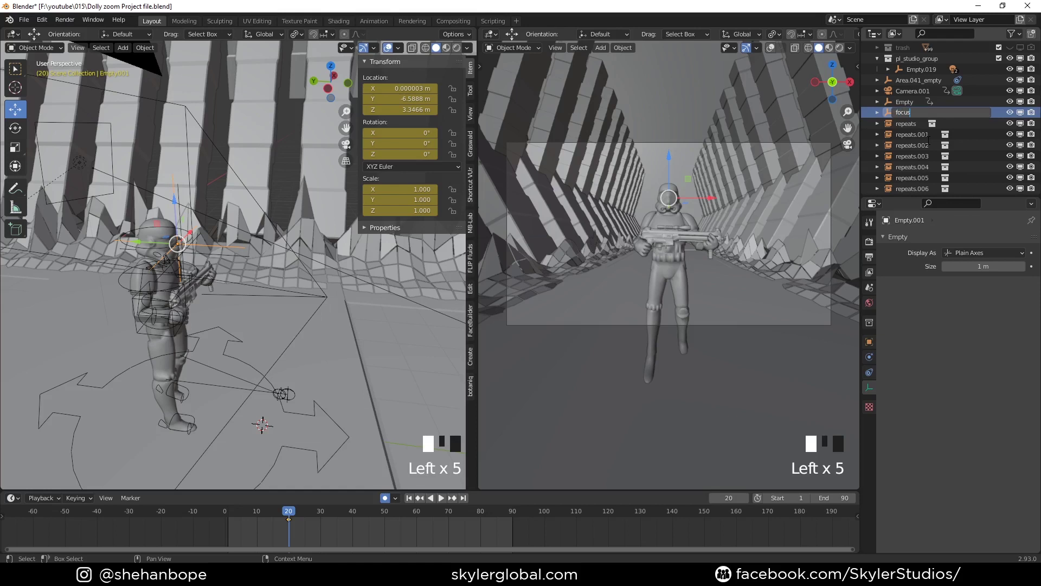
pyautogui.scroll(-3, 318, 313)
pyautogui.click(296, 287)
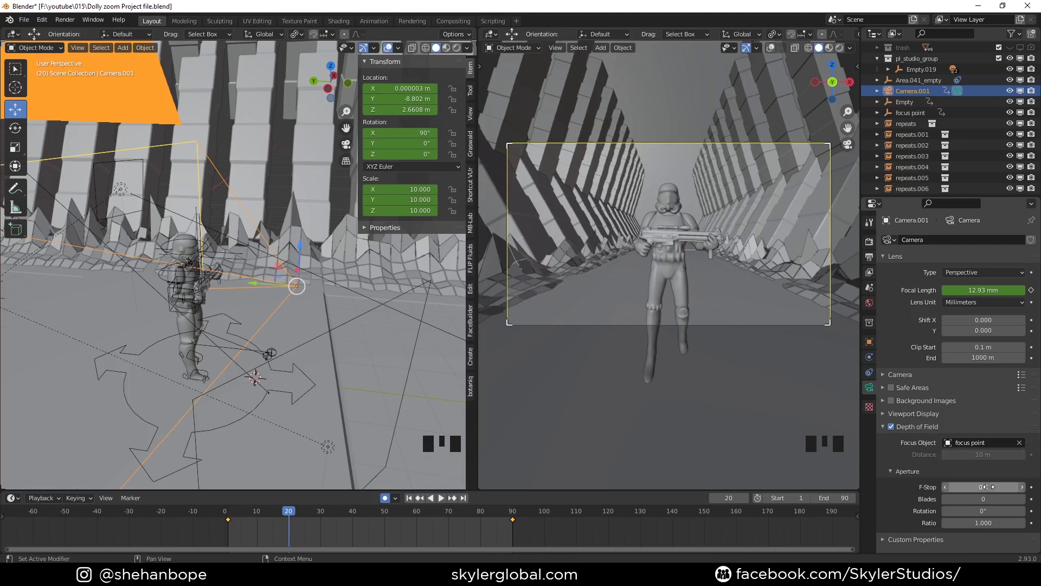
pyautogui.moveTo(272, 325); pyautogui.dragTo(304, 304, button='middle')
pyautogui.scroll(-2, 304, 303)
# Keyframe f-stop 0.3 at frame 1 and 1.0 at frame 90 in Rendered view, then save.
pyautogui.click(228, 511)
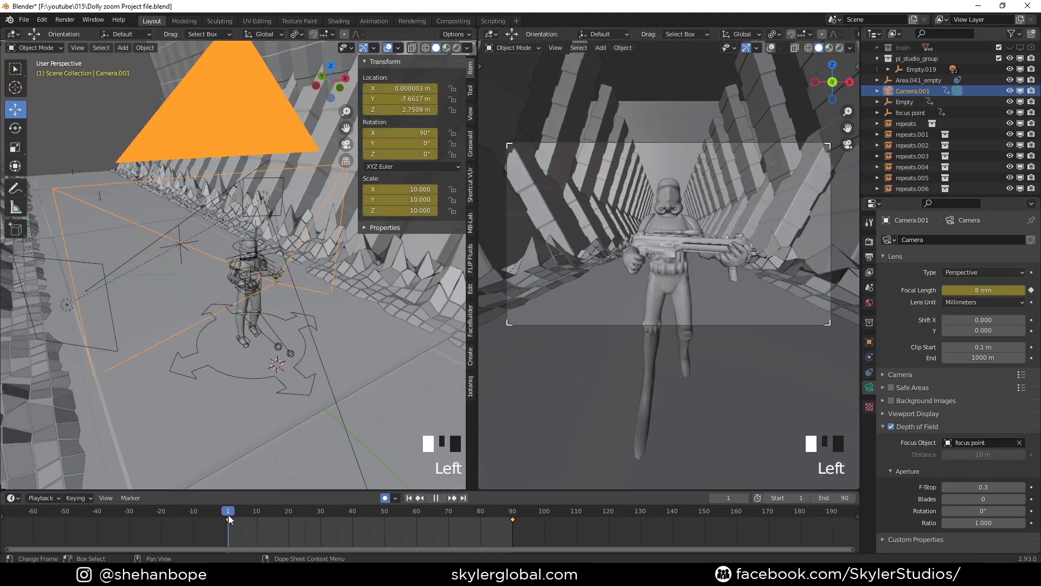
pyautogui.rightClick(967, 482)
pyautogui.click(911, 419)
pyautogui.click(839, 48)
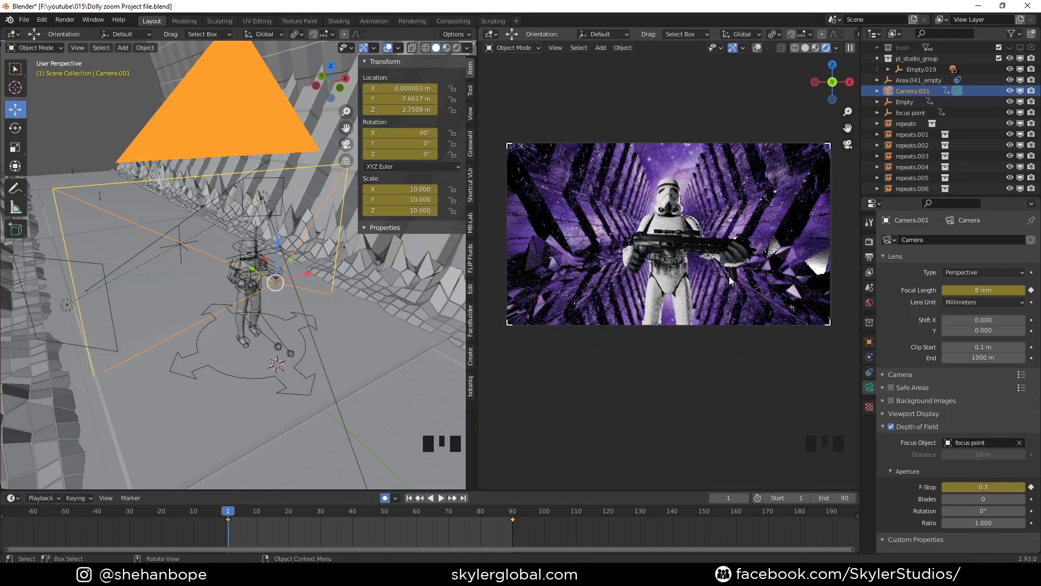
pyautogui.moveTo(266, 510); pyautogui.dragTo(513, 511)
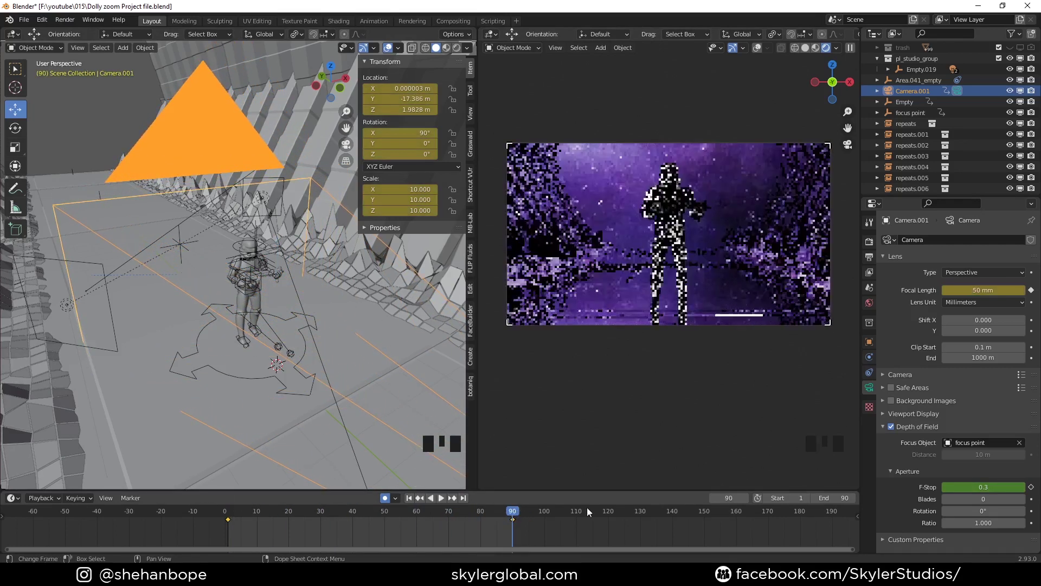
pyautogui.rightClick(992, 485)
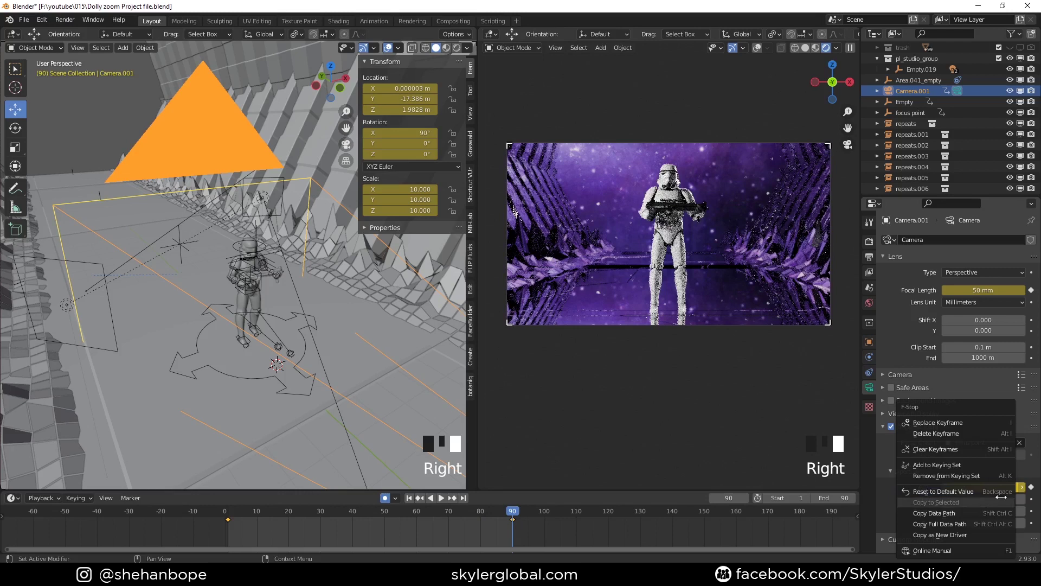
pyautogui.hotkey('ctrl', 's')
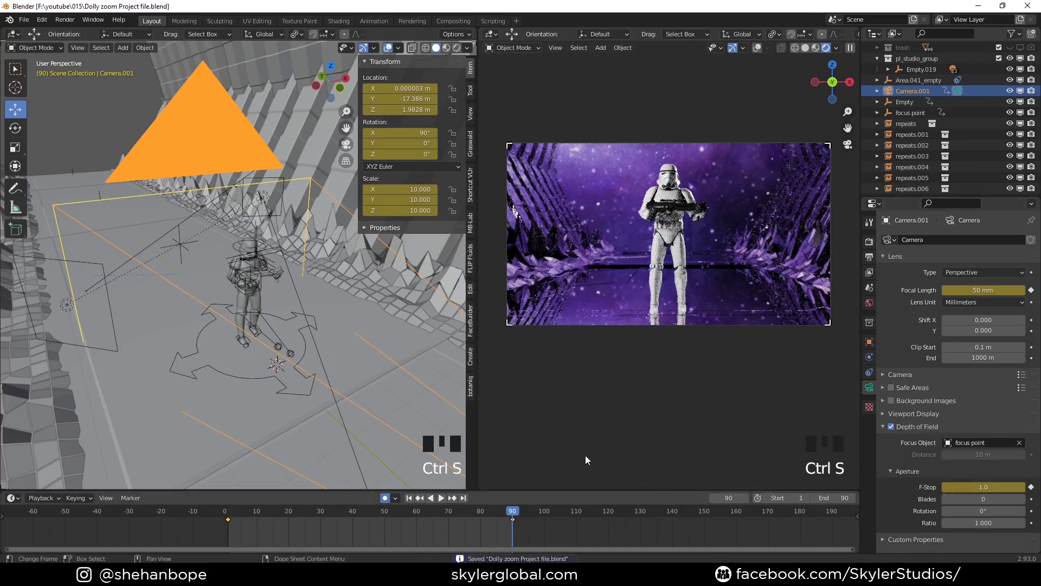